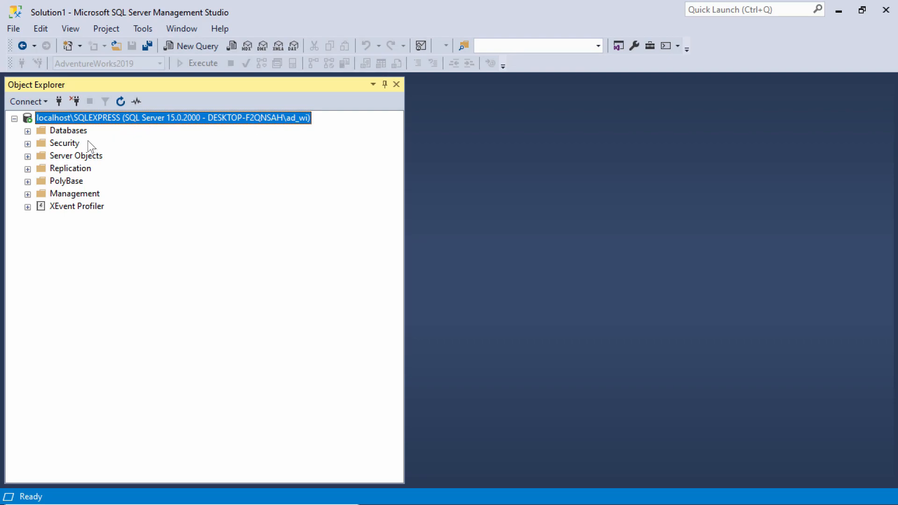
Create a new database named Episode2Database on the server, keeping the default owner and file settings.
click(27, 131)
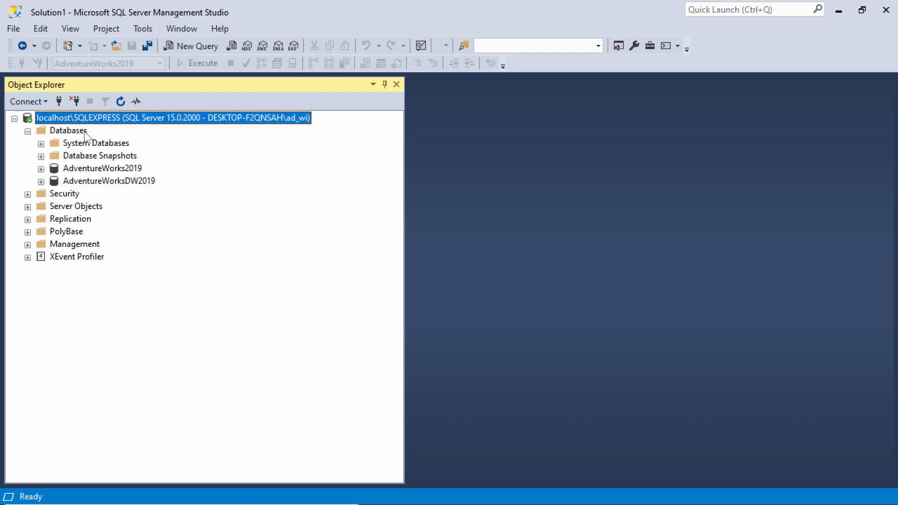
right_click(76, 129)
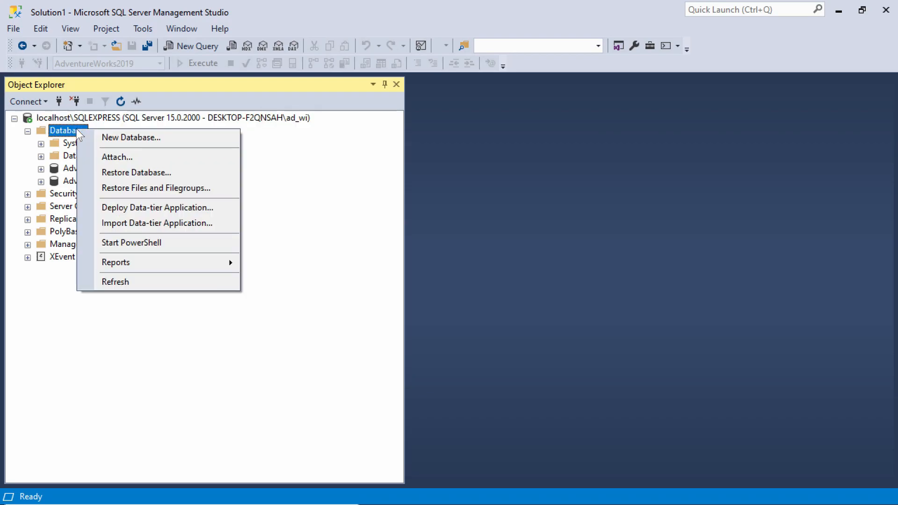
click(167, 137)
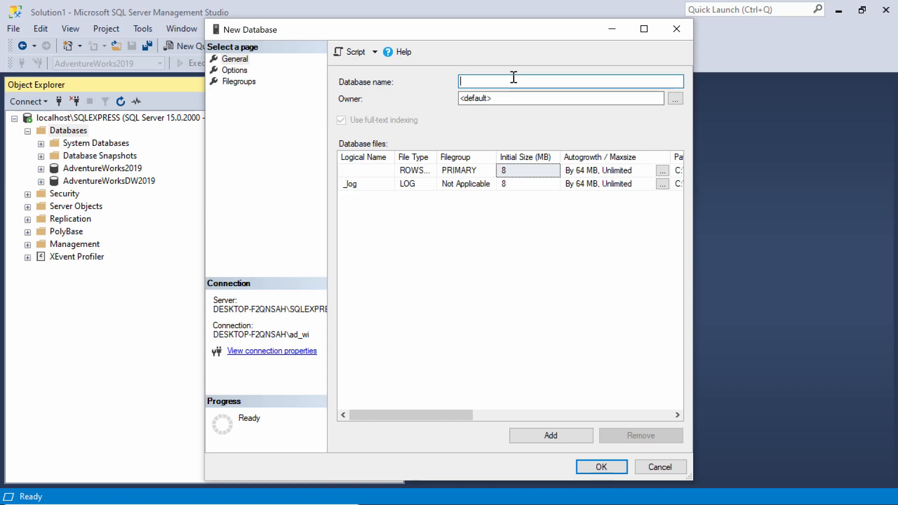
text(Episode2)
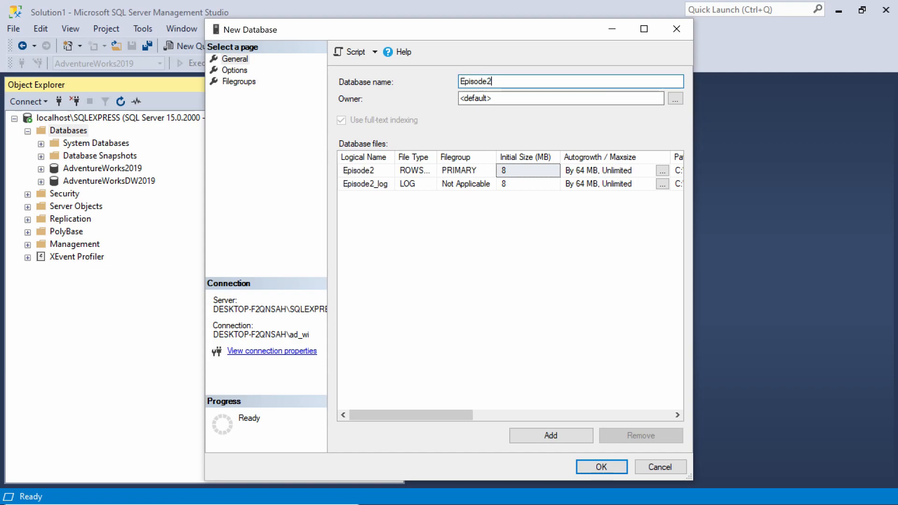
text(Database)
click(619, 467)
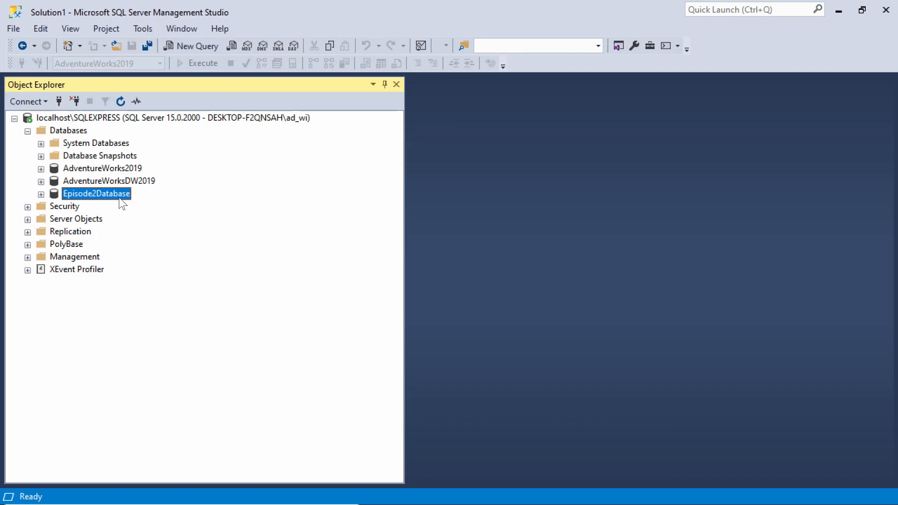
Start designing a new regular table in Episode2Database.
click(42, 194)
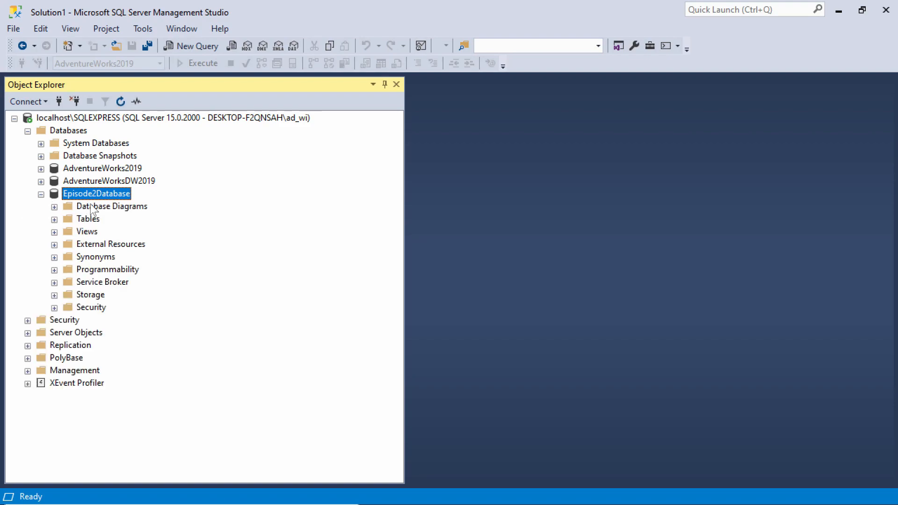
click(55, 219)
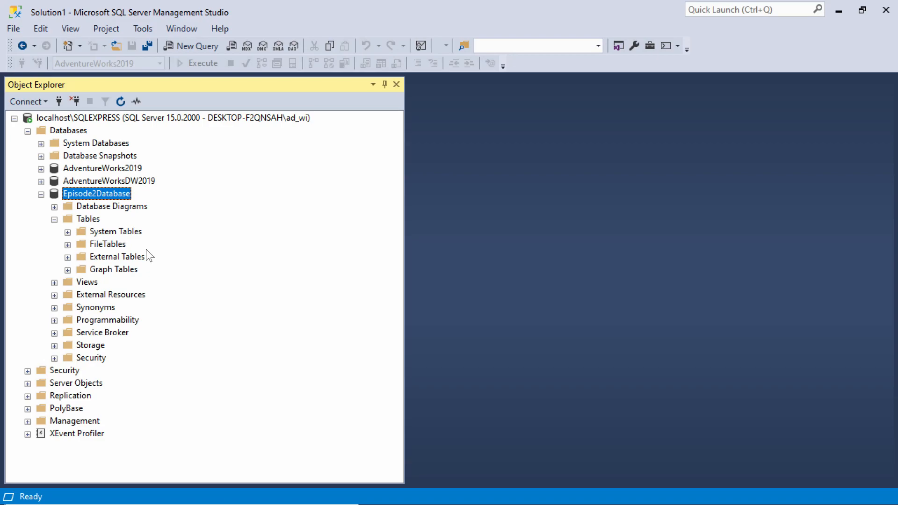
right_click(97, 223)
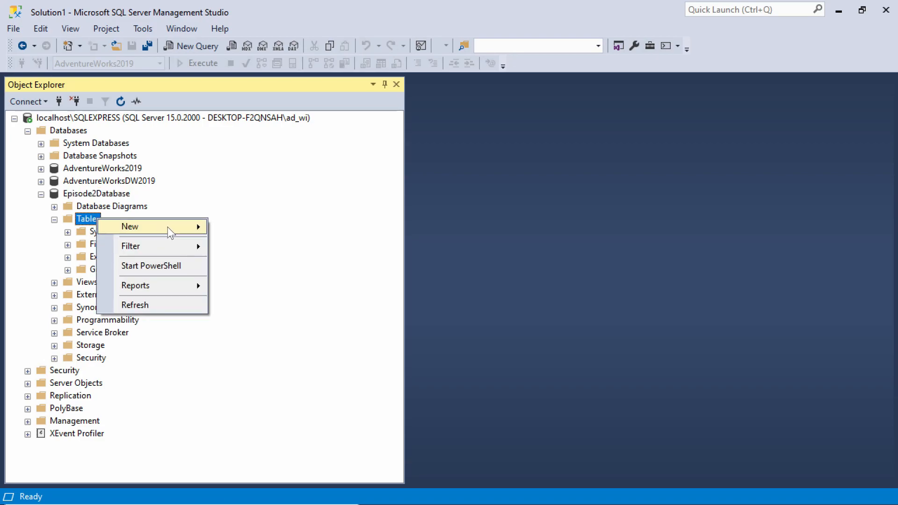
mouse_move(168, 229)
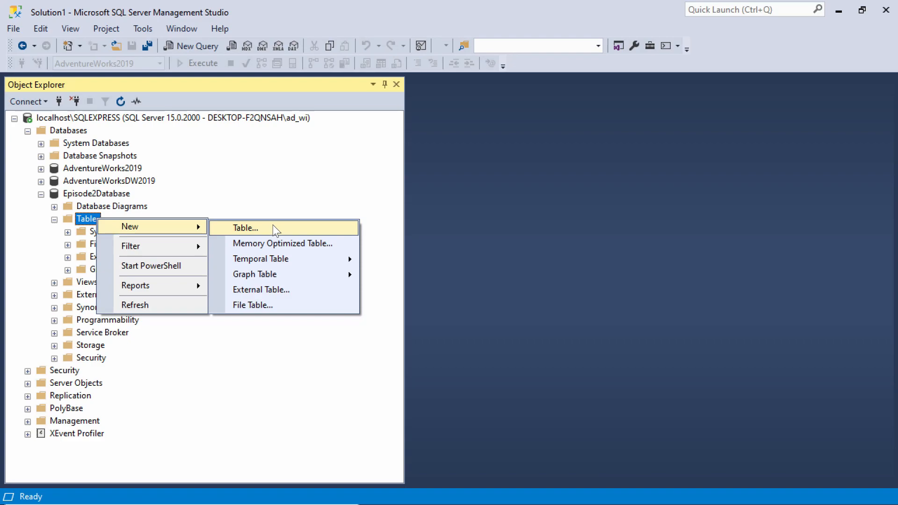
click(273, 227)
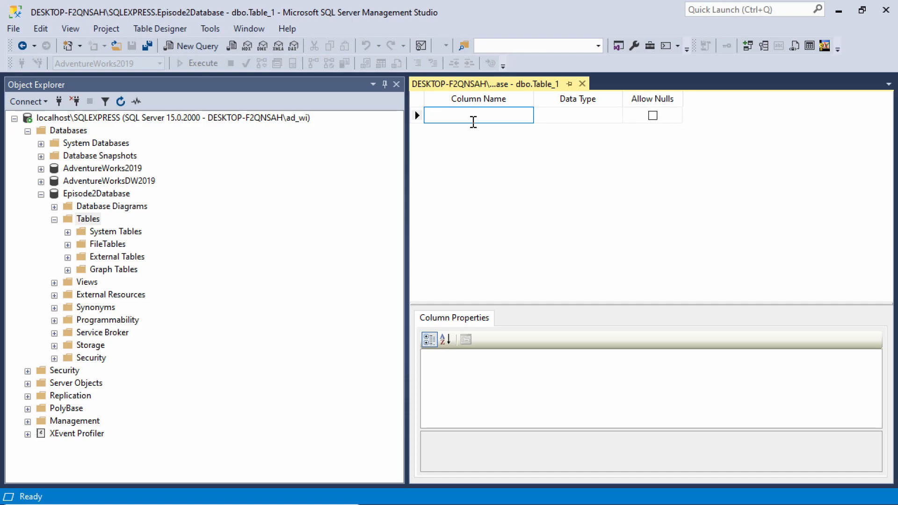
Define the table's first column as Episode2 with data type nchar(10), allowing nulls.
text(Episode2)
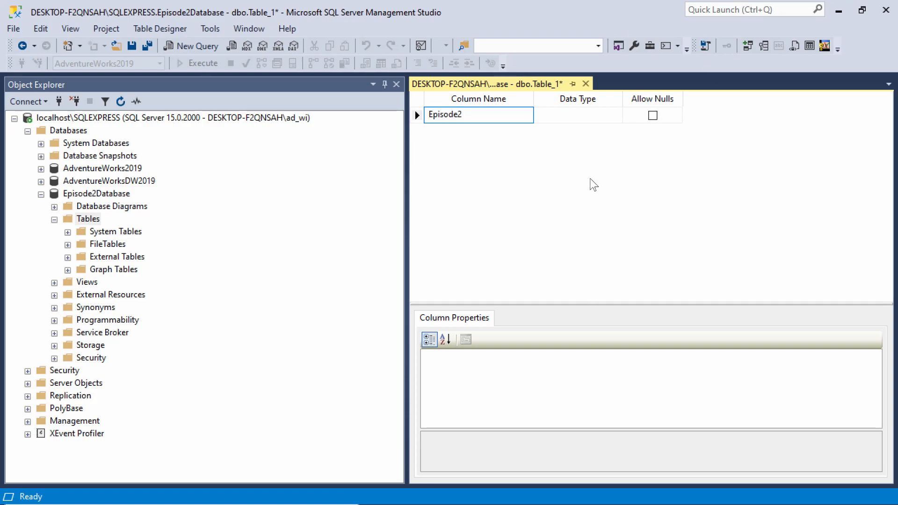
click(575, 114)
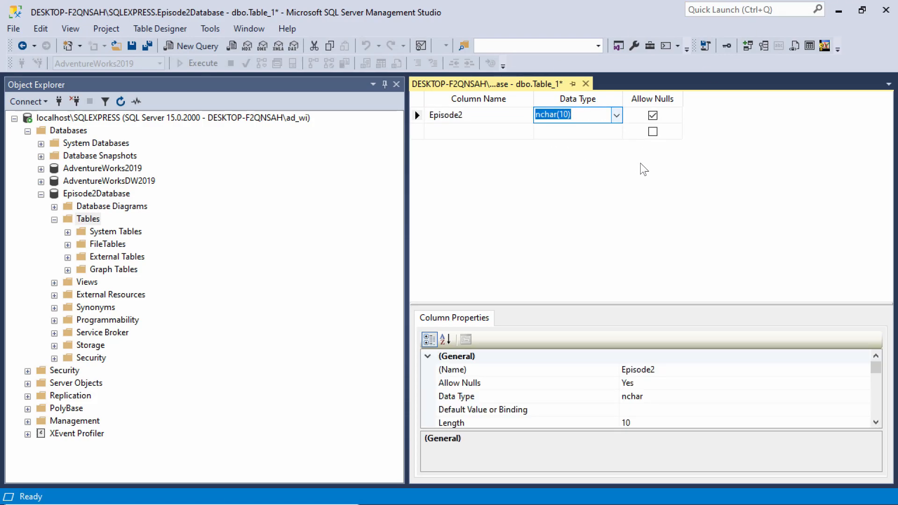
click(705, 186)
click(565, 114)
drag(573, 114, 531, 113)
click(626, 183)
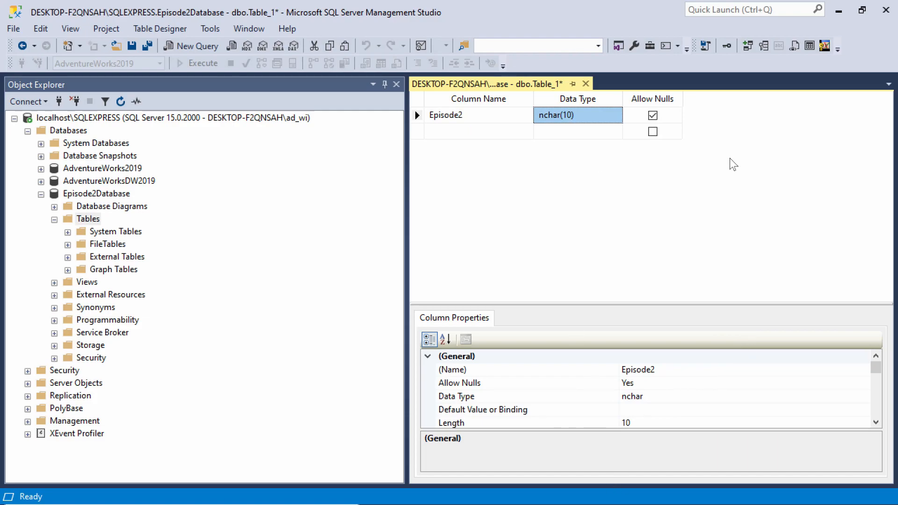
Save the table design under the name Table_1 and refresh the list of tables in Episode2Database.
right_click(510, 82)
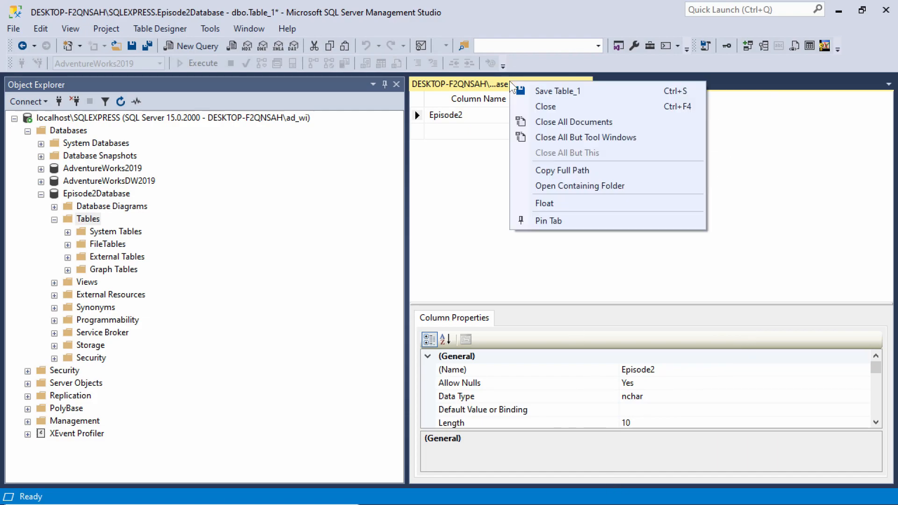
click(577, 91)
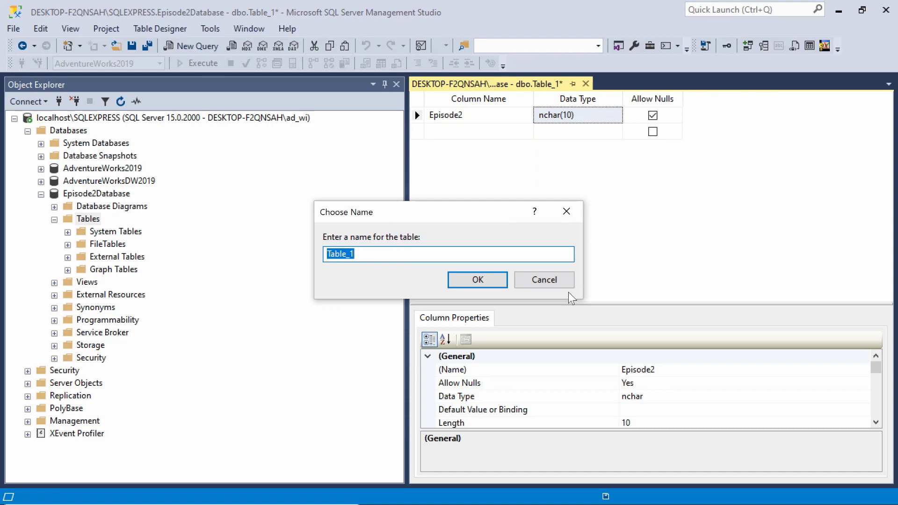
click(377, 254)
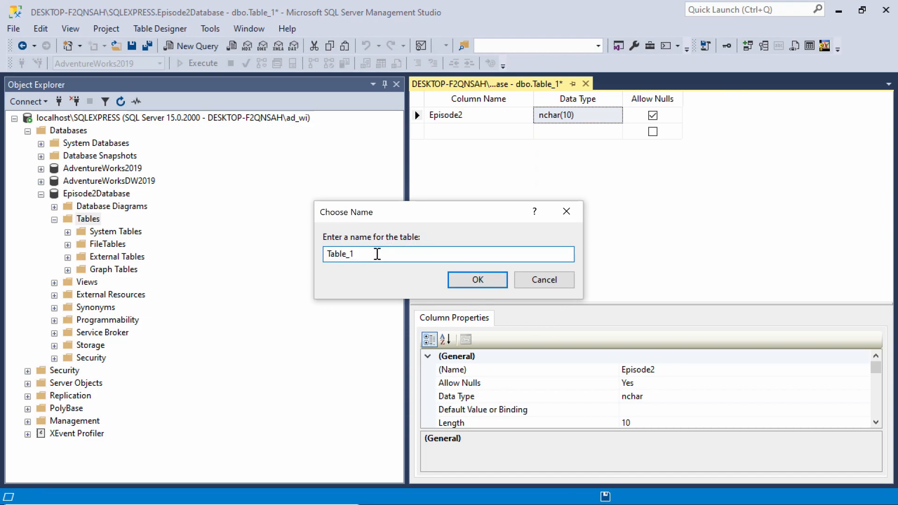
drag(382, 254, 320, 260)
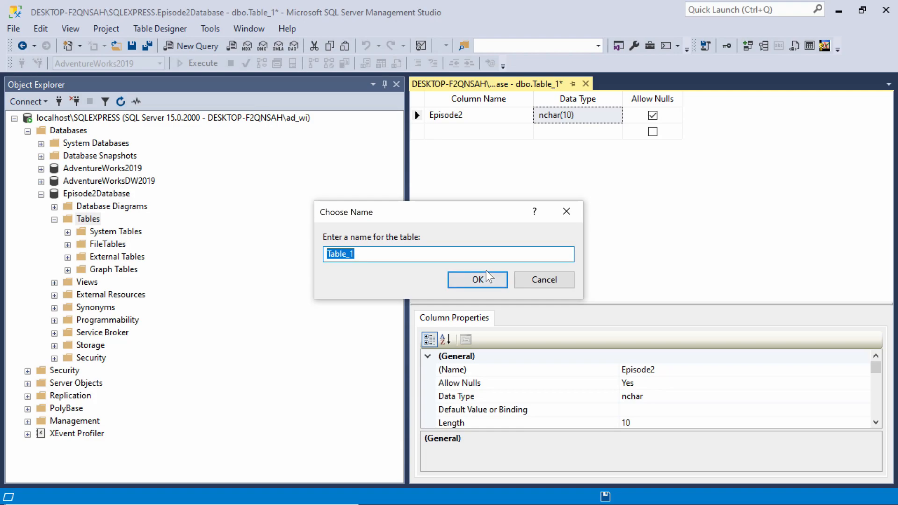
click(488, 285)
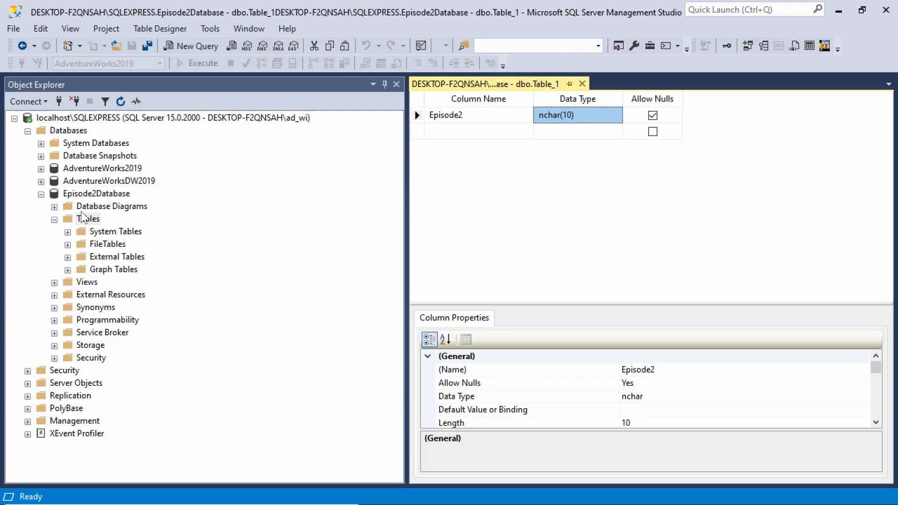
right_click(92, 218)
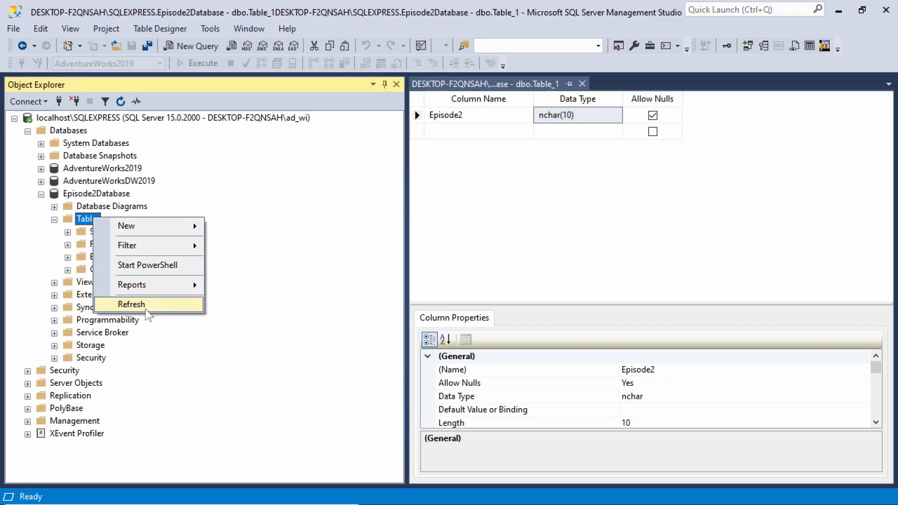
click(167, 304)
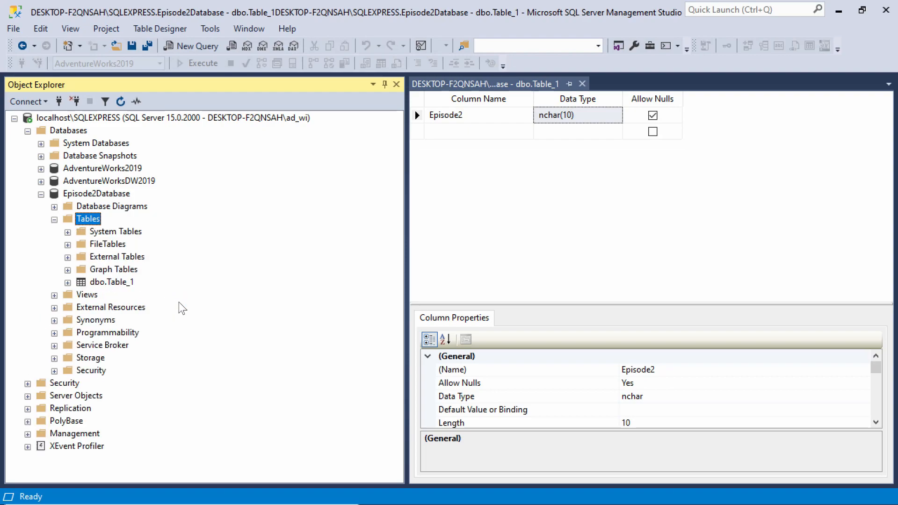
Expand dbo.Table_1 down to its columns and select the Episode2 column for inspection.
click(117, 282)
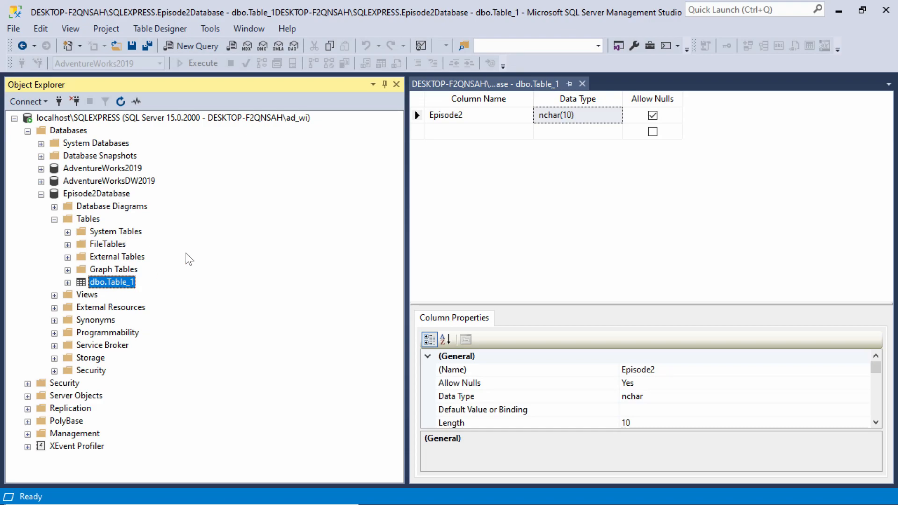
click(67, 283)
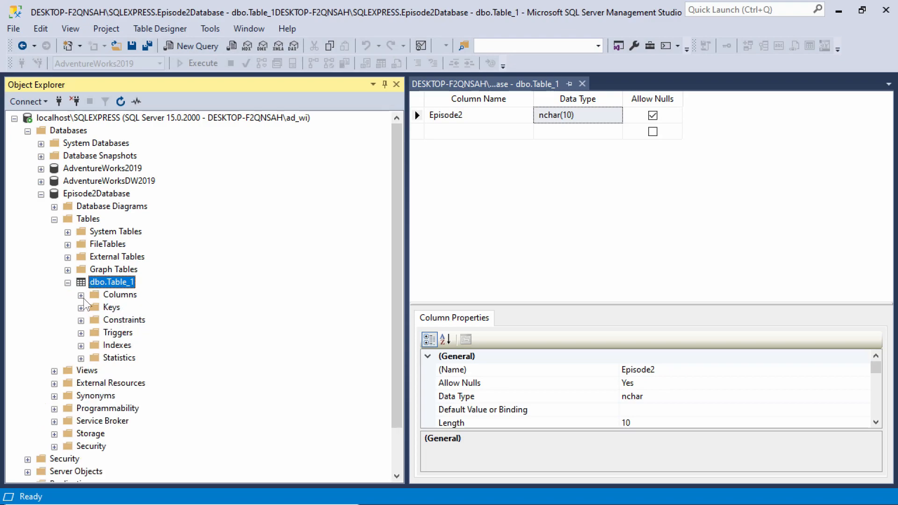
click(81, 296)
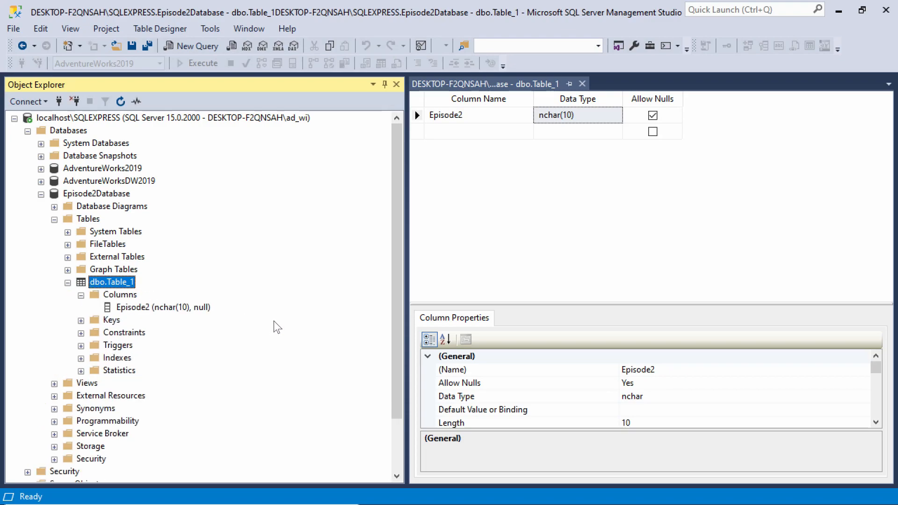
click(139, 308)
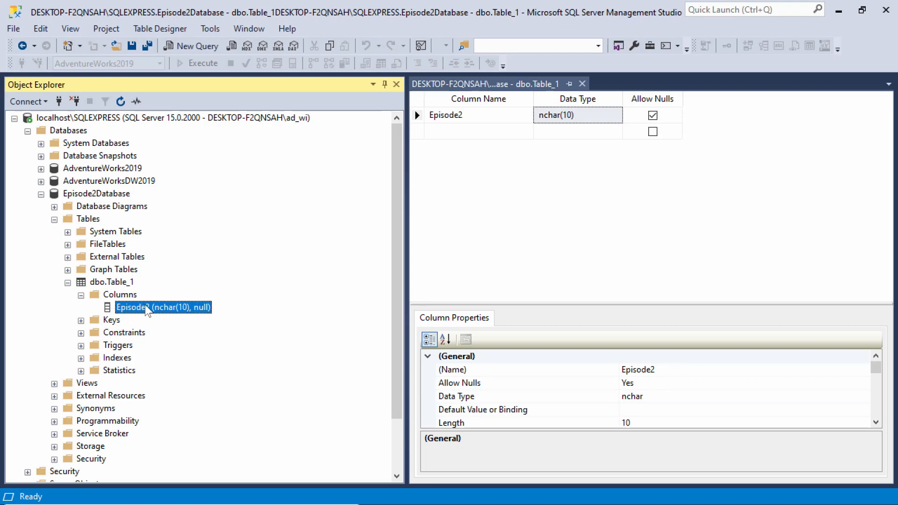
Run a query selecting the top 1000 rows of dbo.Table_1.
right_click(146, 309)
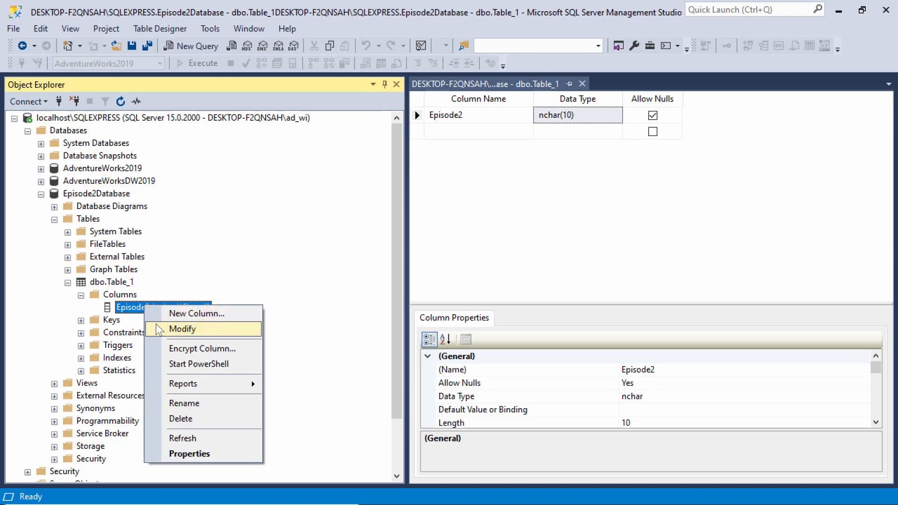
right_click(120, 282)
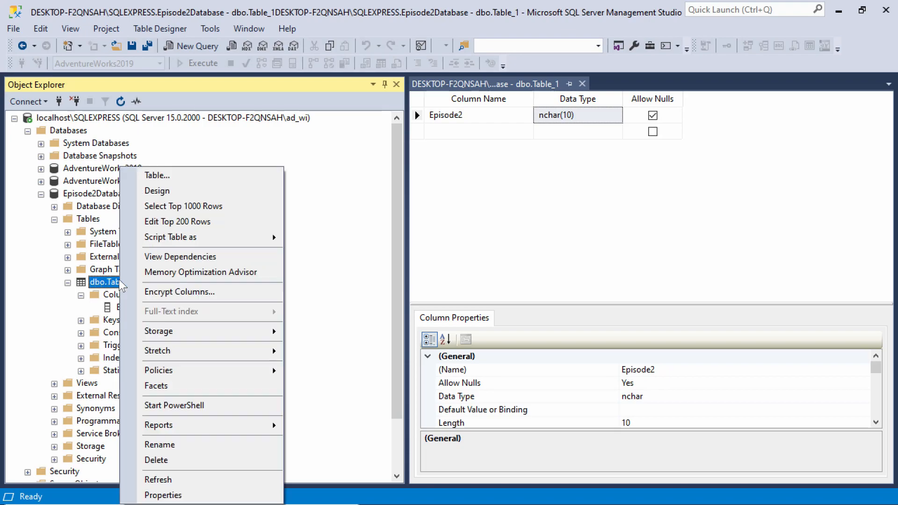
click(234, 205)
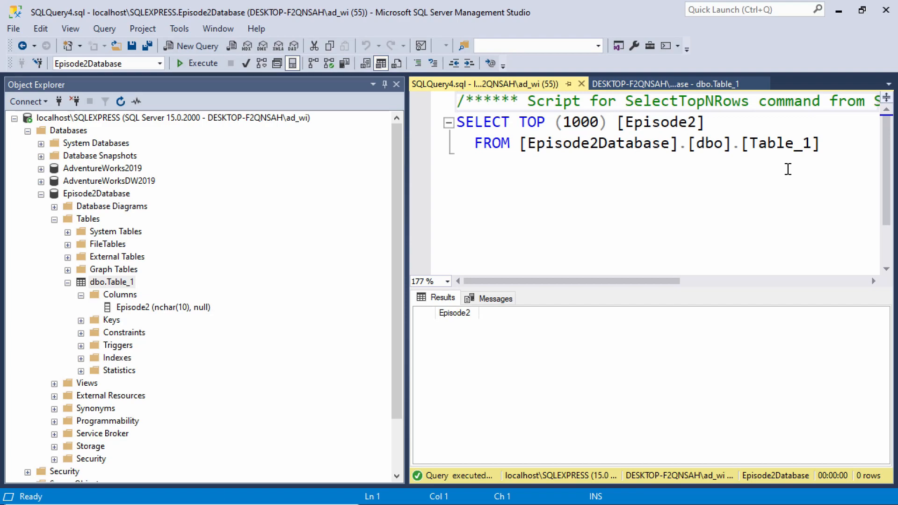
Collapse Episode2Database and expand AdventureWorks2019 to browse the tables it contains.
click(41, 194)
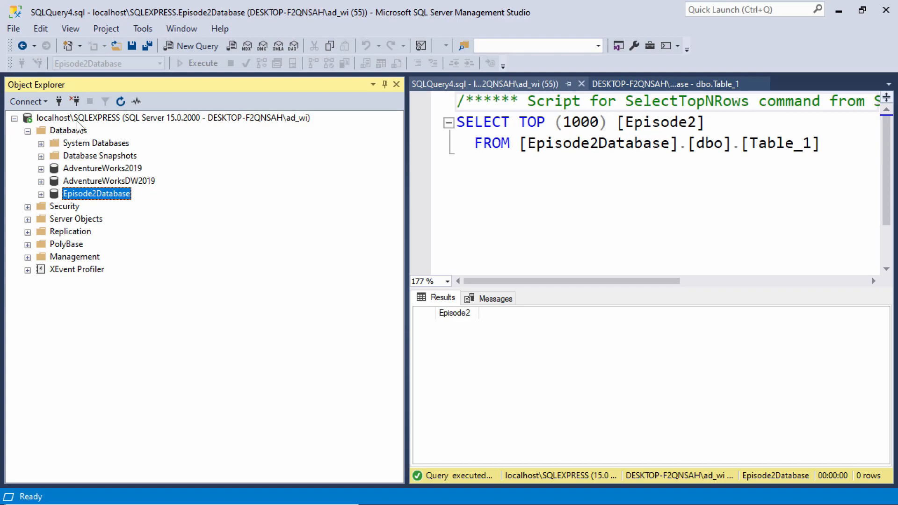
click(94, 118)
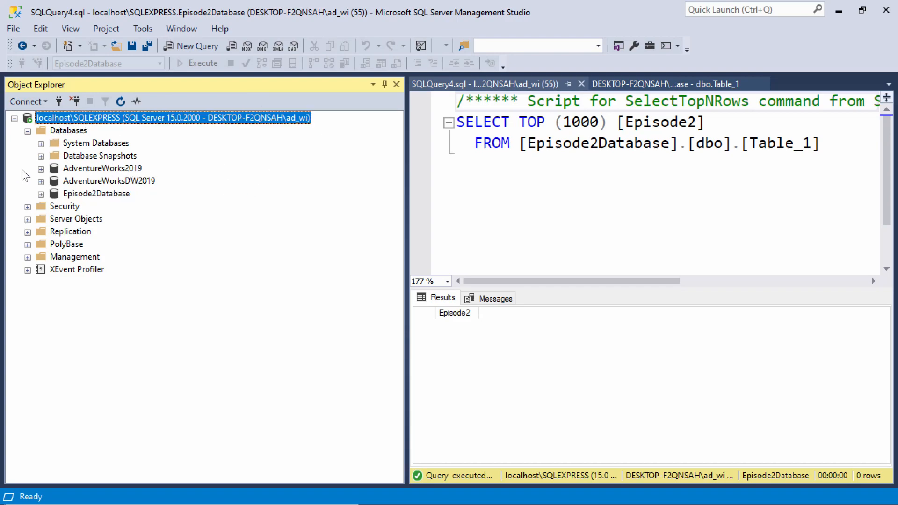
click(28, 130)
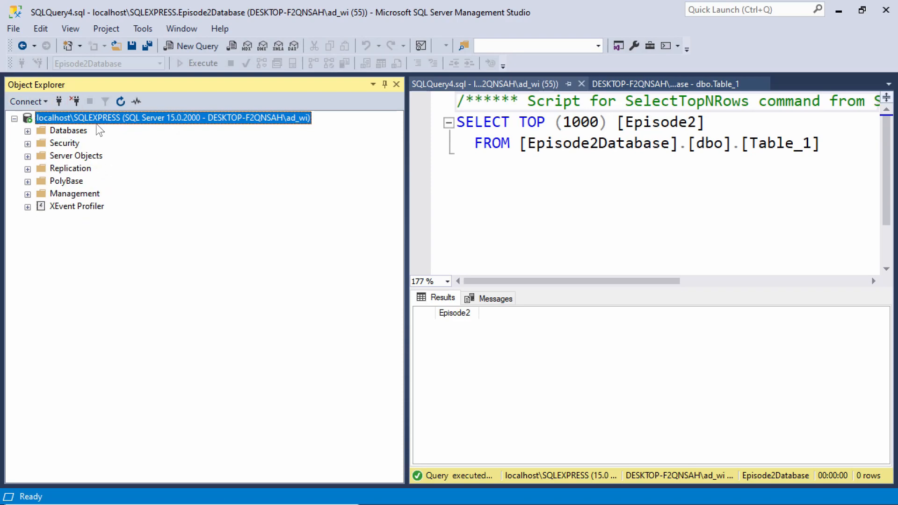
click(27, 131)
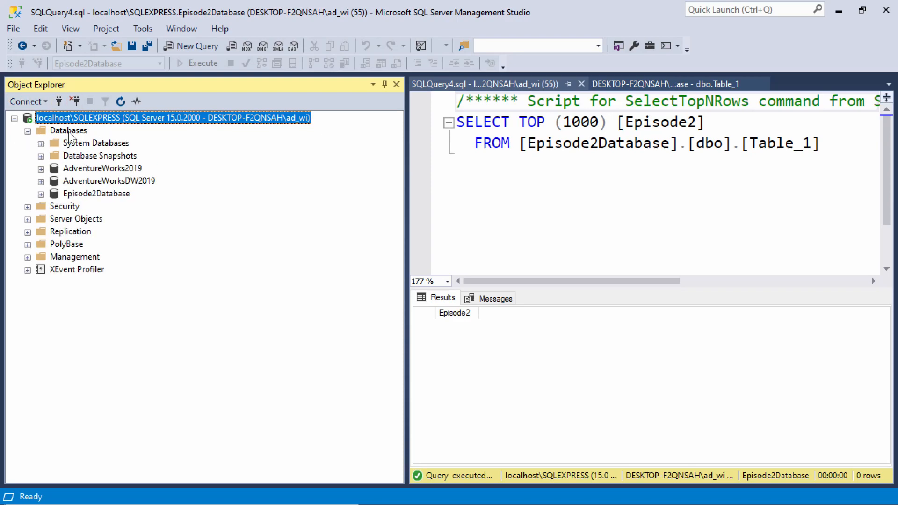
click(74, 131)
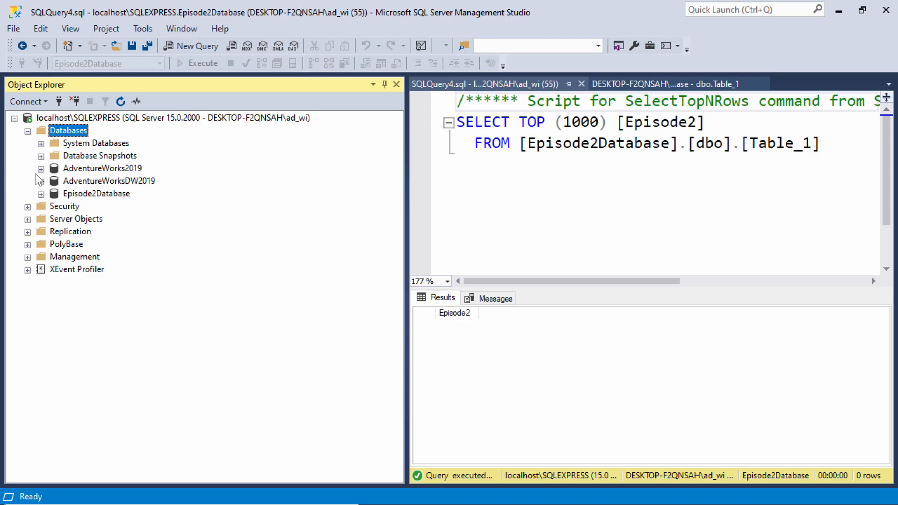
click(110, 171)
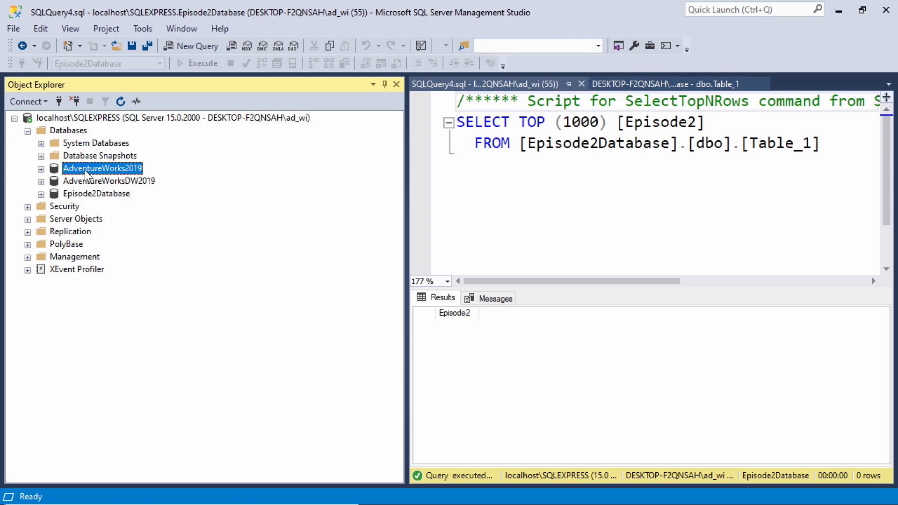
click(41, 169)
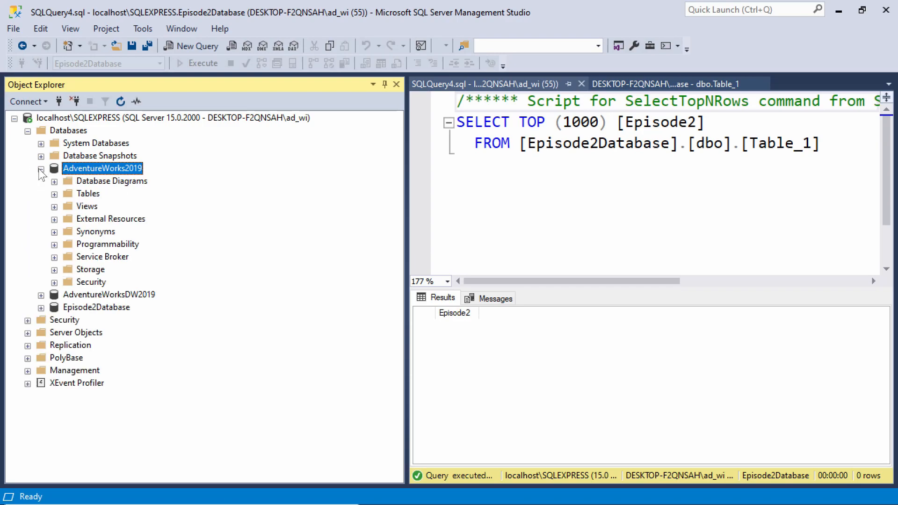
click(55, 194)
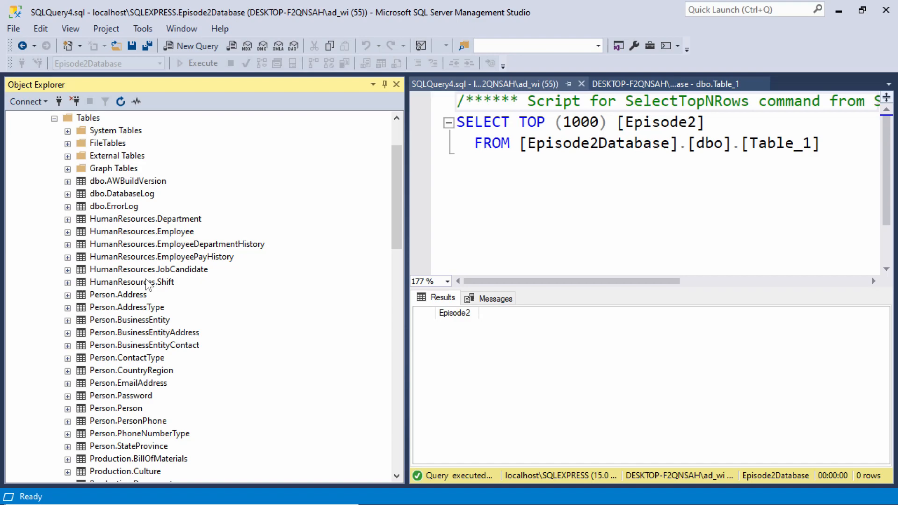
Expand the Person.Address table in AdventureWorks2019 down to its list of columns.
click(137, 220)
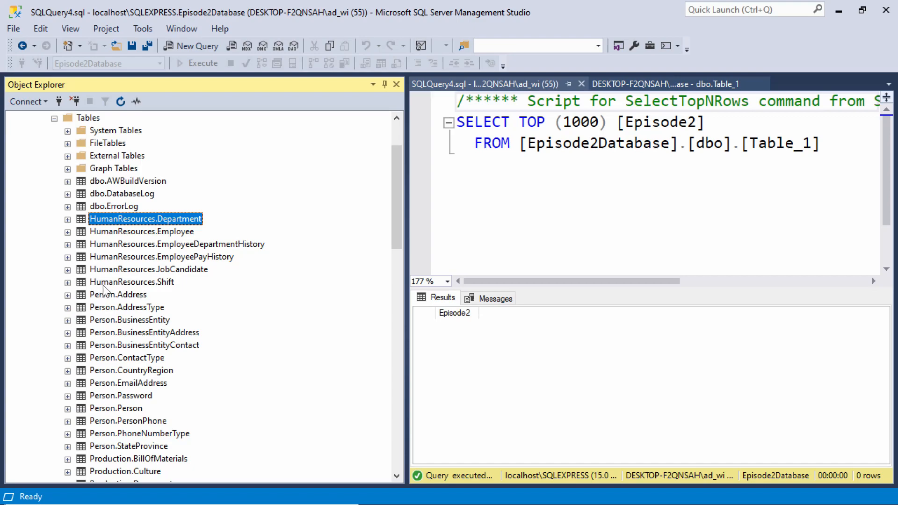
click(131, 296)
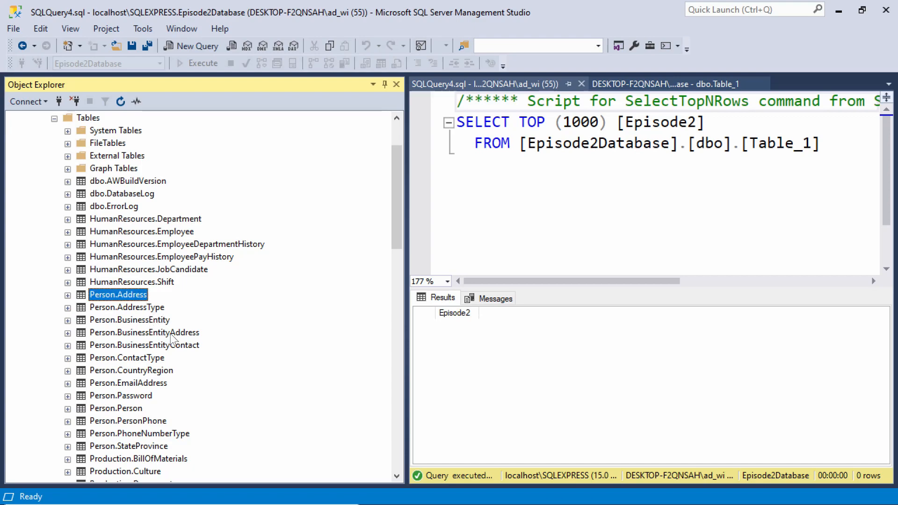
click(67, 295)
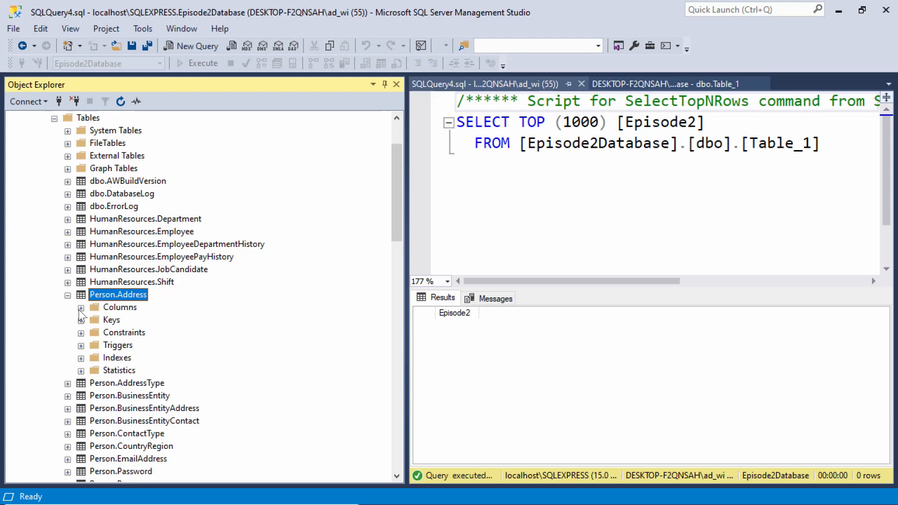
click(81, 308)
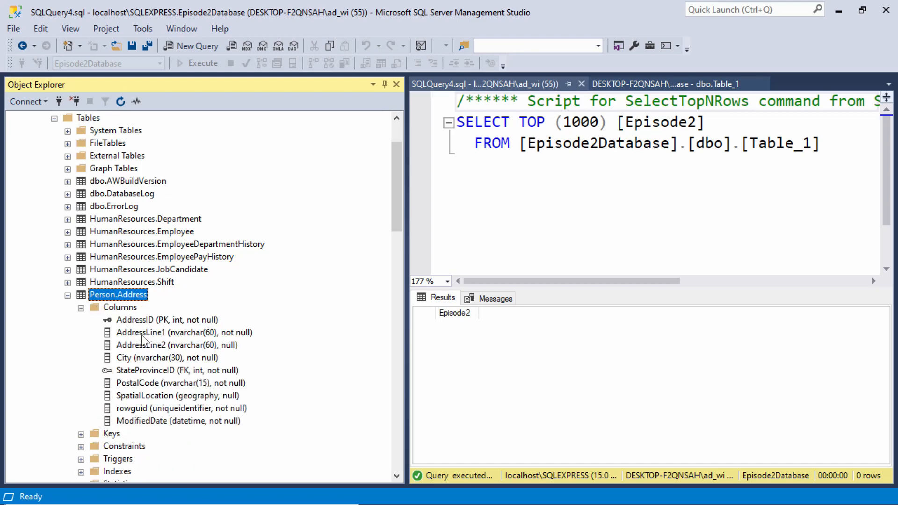
Inspect the AddressLine1, AddressLine2, City, PostalCode and SpatialLocation columns of Person.Address one after another.
click(158, 334)
click(159, 347)
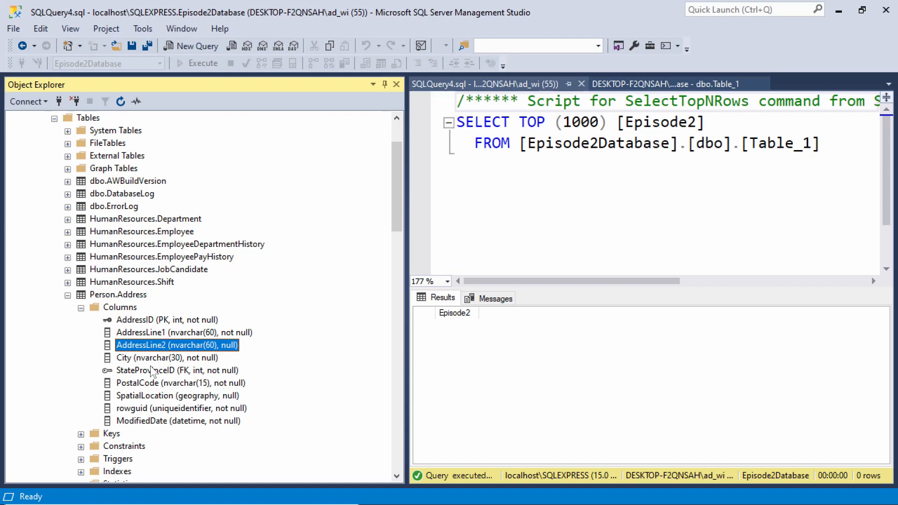
click(133, 359)
click(155, 385)
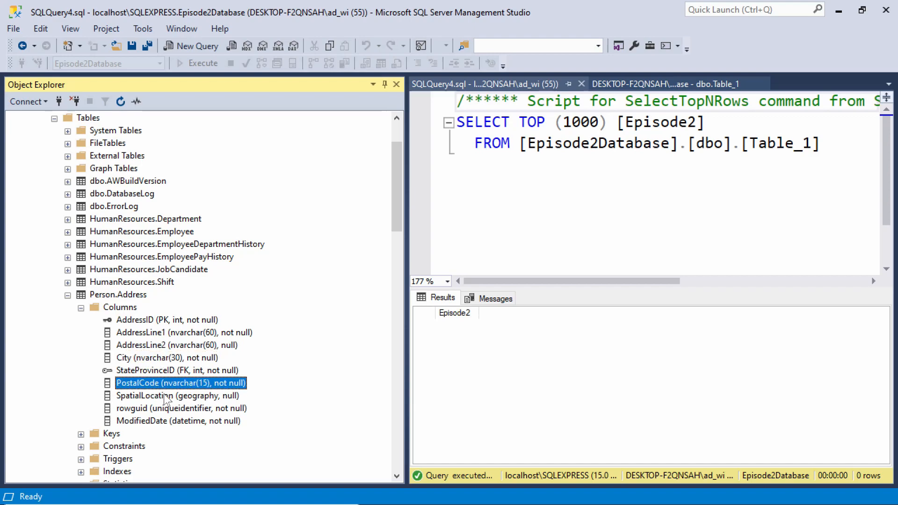
click(171, 396)
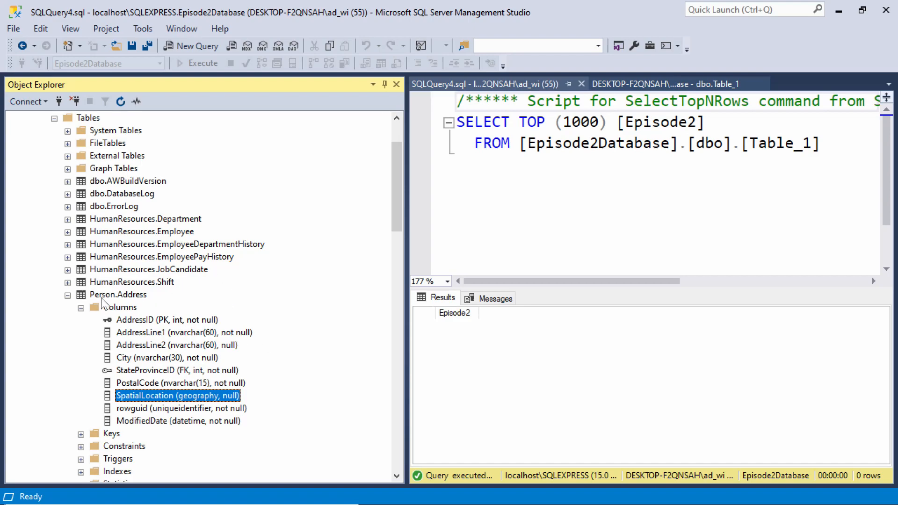
Run a query selecting the top 1000 rows of Person.Address and highlight the SELECT keyword in its script.
right_click(140, 296)
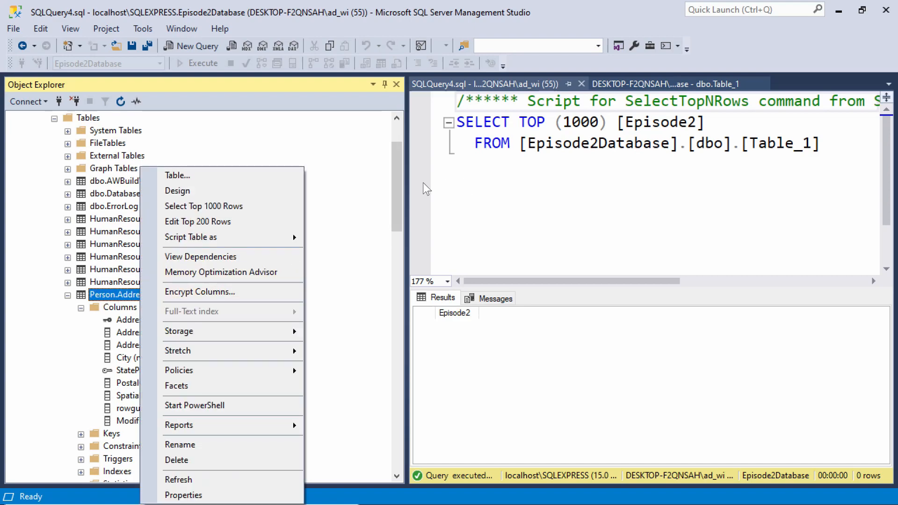
click(242, 205)
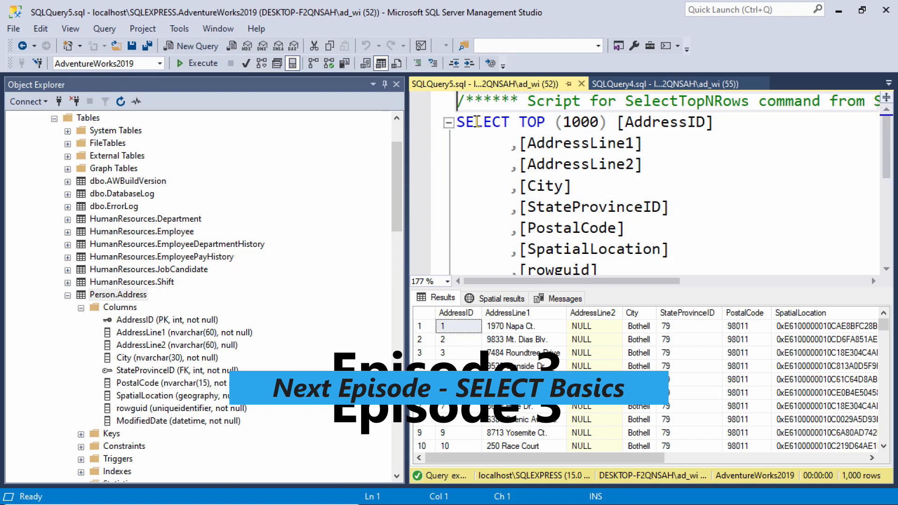
drag(457, 123, 510, 122)
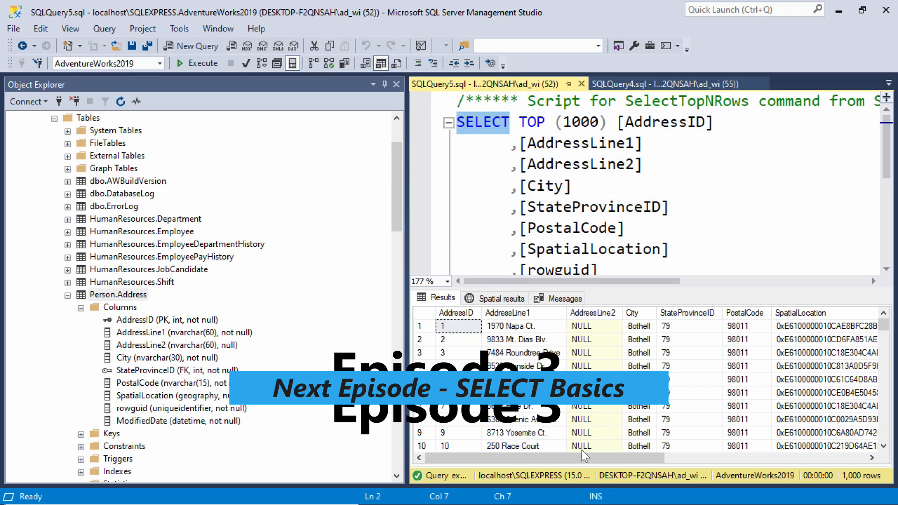